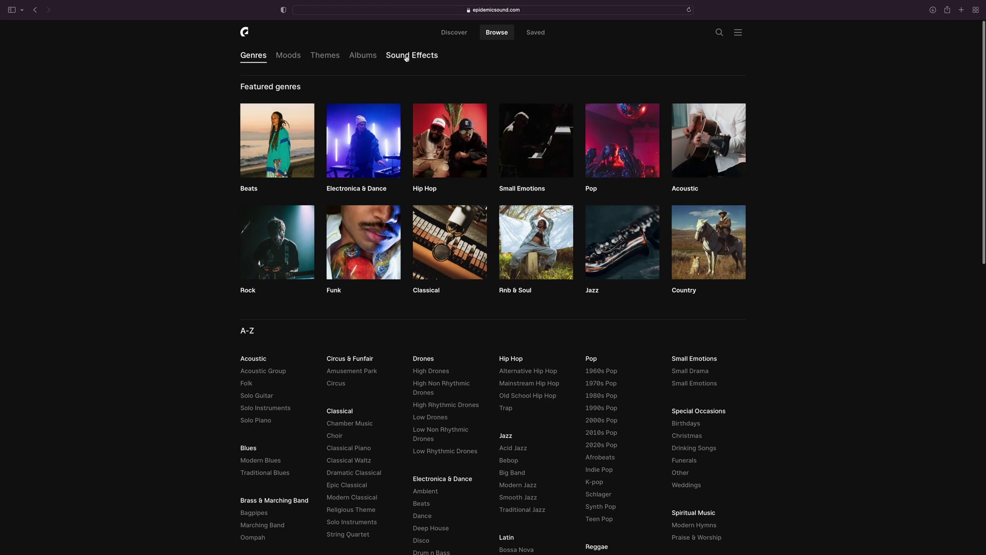
Open Epidemic Sound's Sound Effects catalogue and scroll through the listings
click(412, 55)
scroll(493, 308, down, 5)
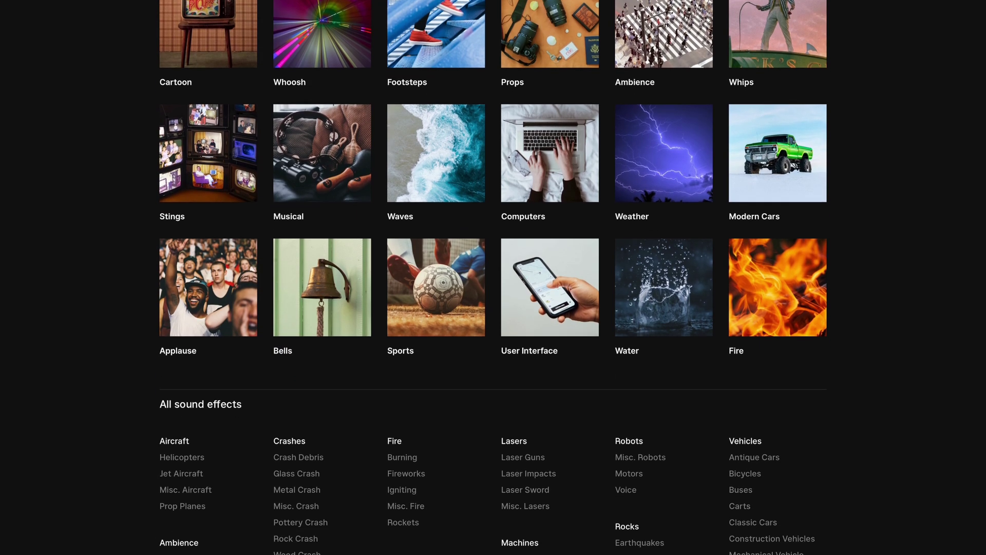
scroll(934, 3, down, 5)
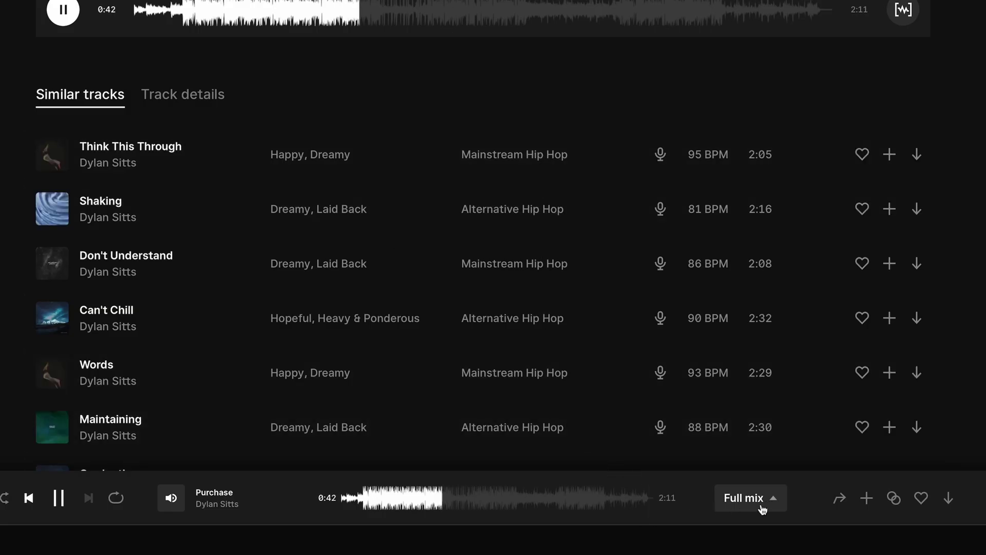
Switch the track Purchase's Stems from Full mix to Bass, then scroll to the subscription pricing
click(772, 504)
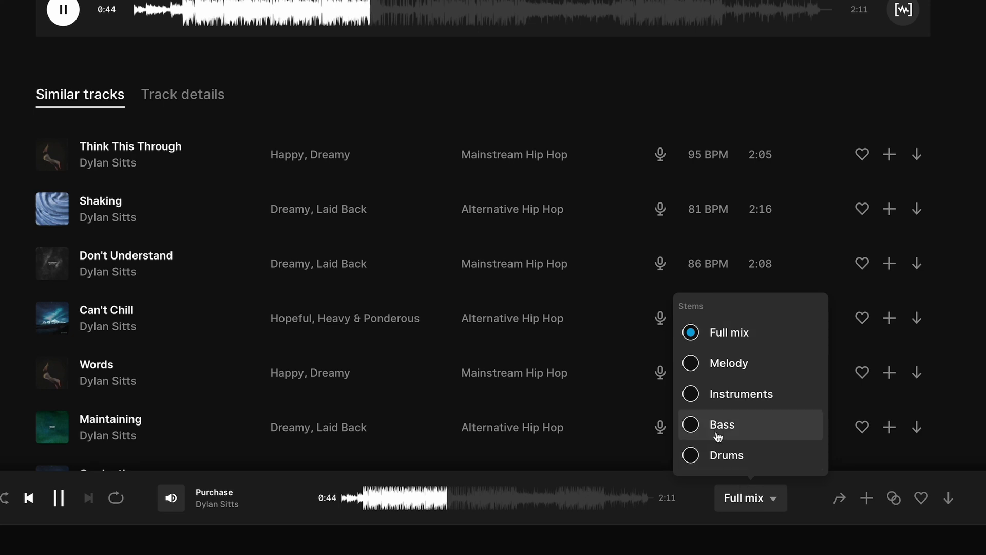
click(692, 425)
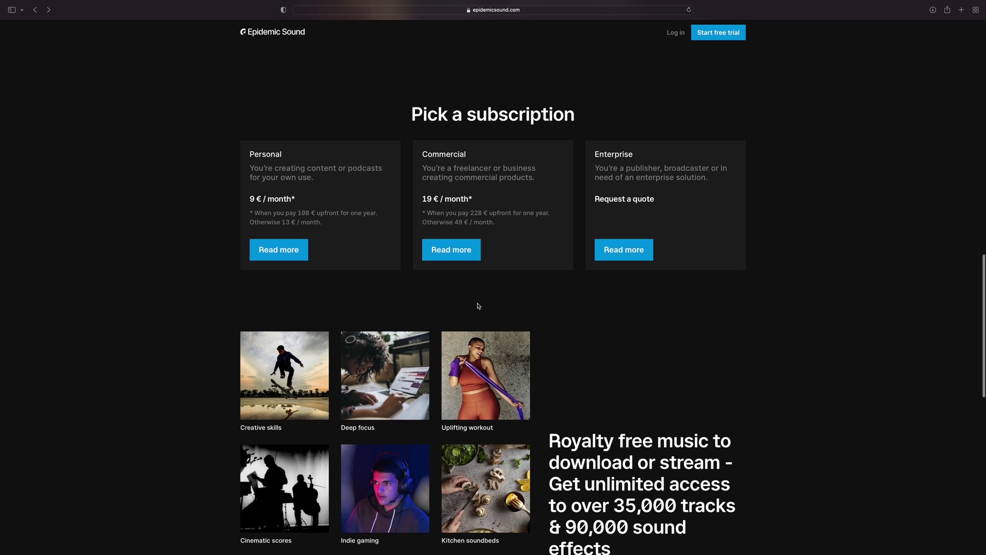
scroll(483, 304, down, 1)
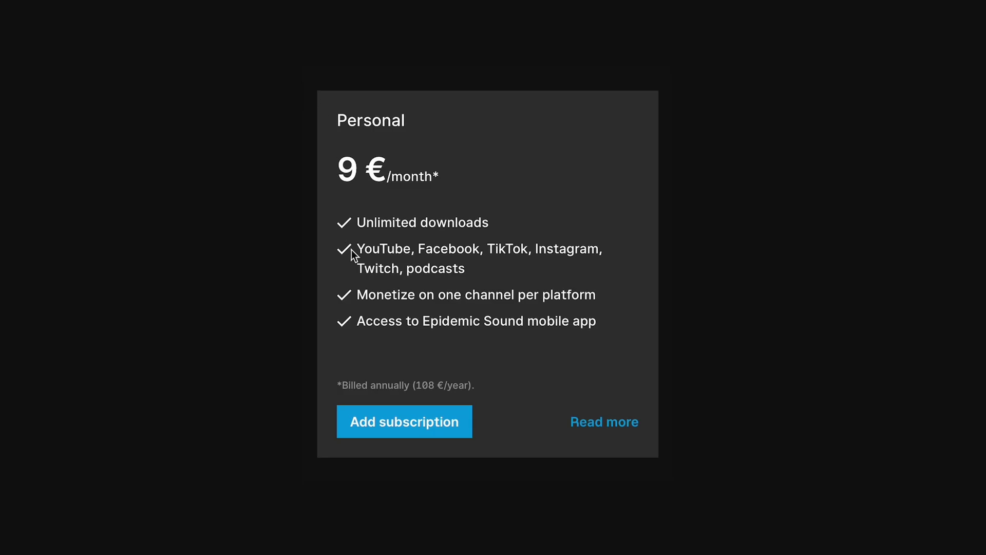
Highlight the Personal plan's supported platforms and the Commercial plan's client-work benefit
drag(358, 248, 429, 263)
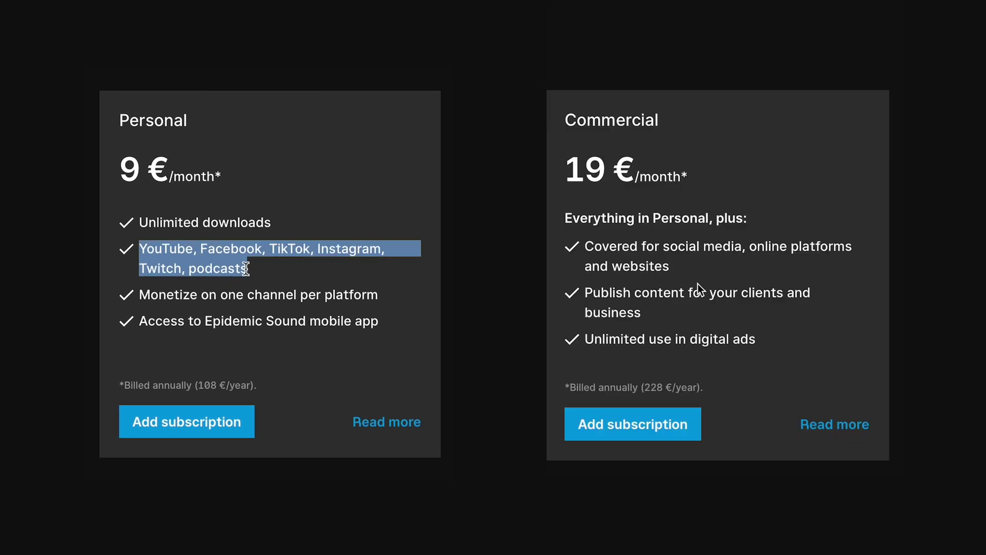
drag(607, 297, 589, 291)
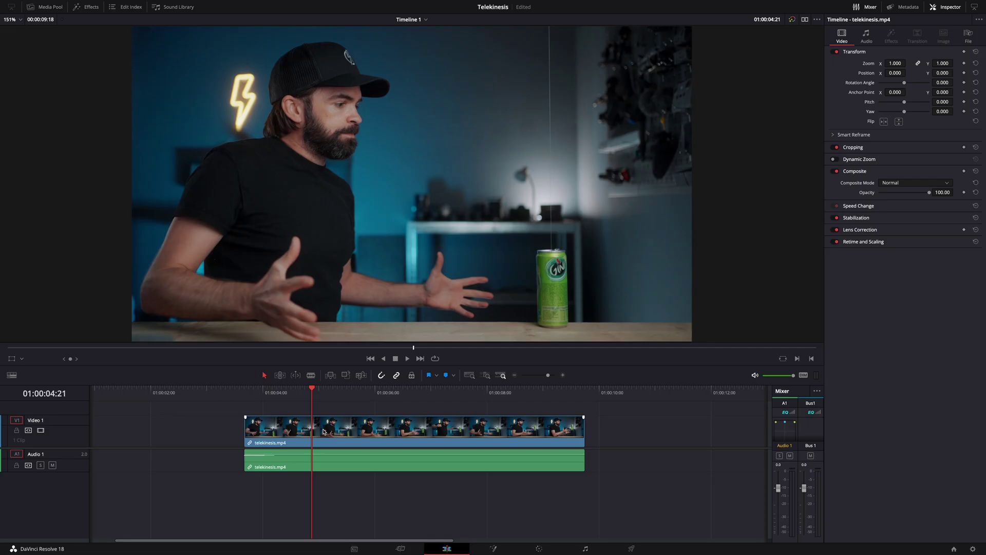
Scrub to an earlier frame, move to Fusion and add a Paint node between MediaIn1 and MediaOut1
drag(311, 390, 245, 394)
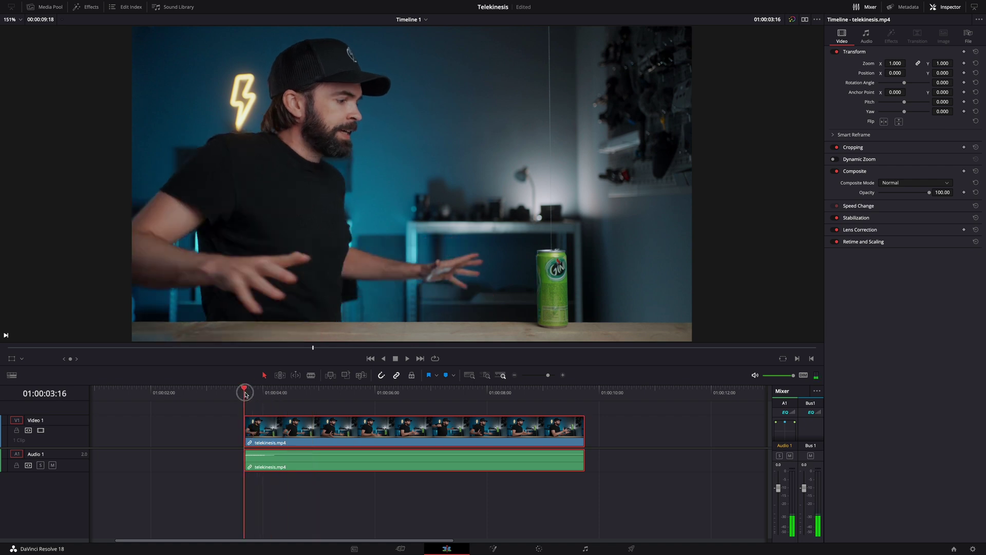
click(493, 549)
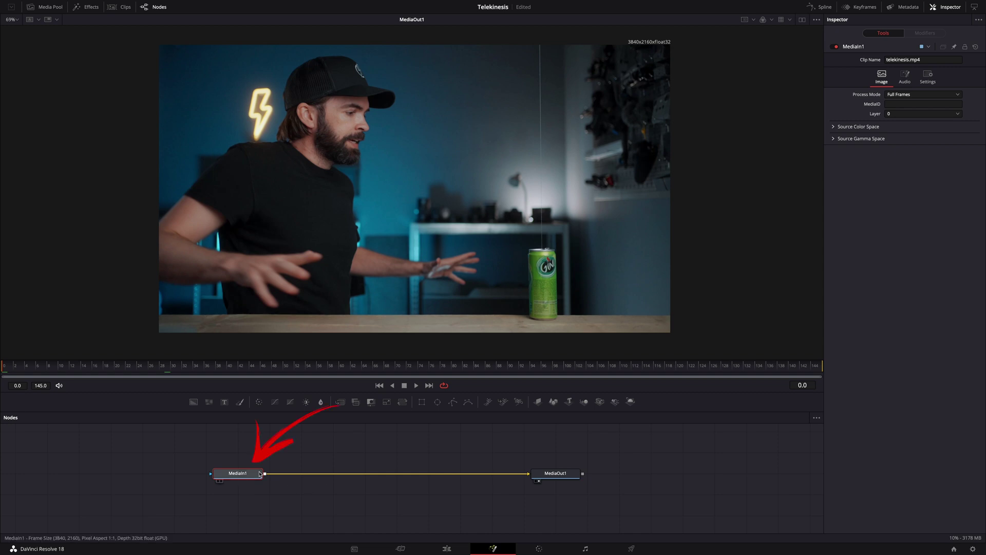
click(240, 402)
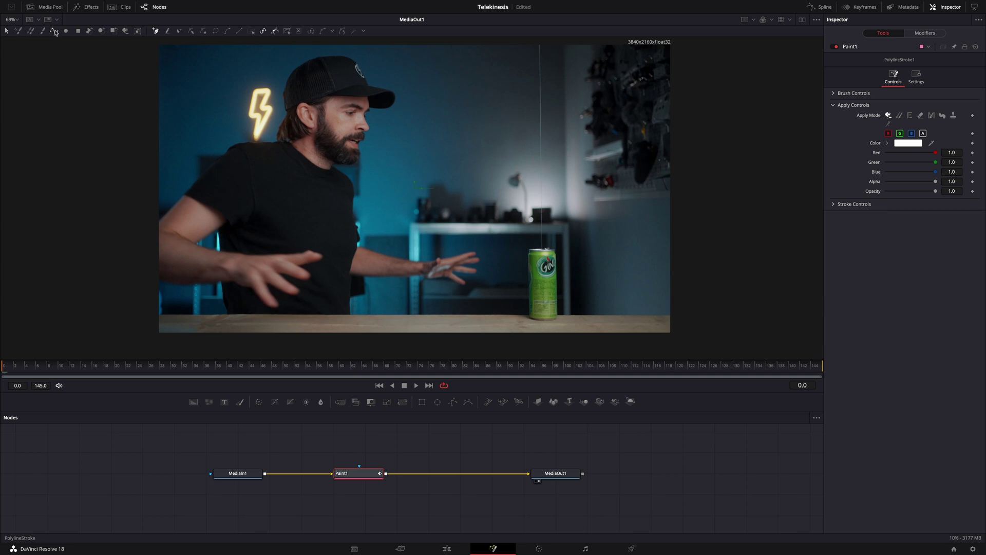
Finish the polyline stroke along the string and set its Apply Mode to Wire Removal
click(540, 42)
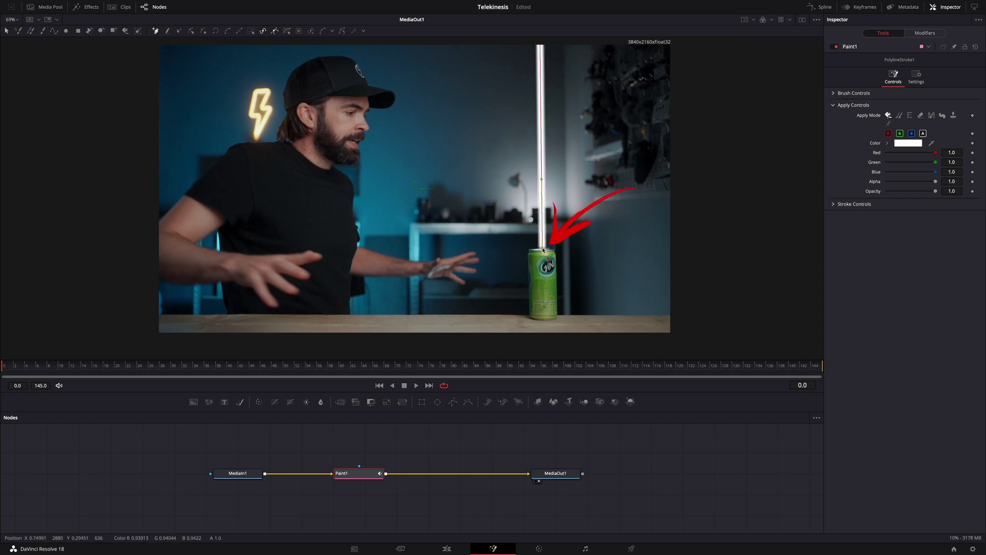
click(890, 125)
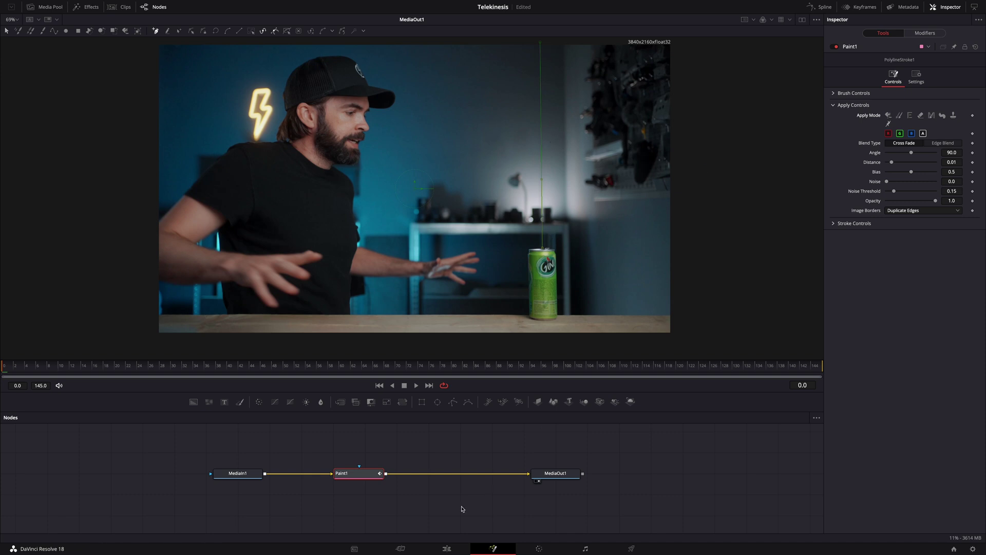
Go from Edit back to Fusion and lower the wire-removal Distance from 0.01 to 0.0087
click(446, 546)
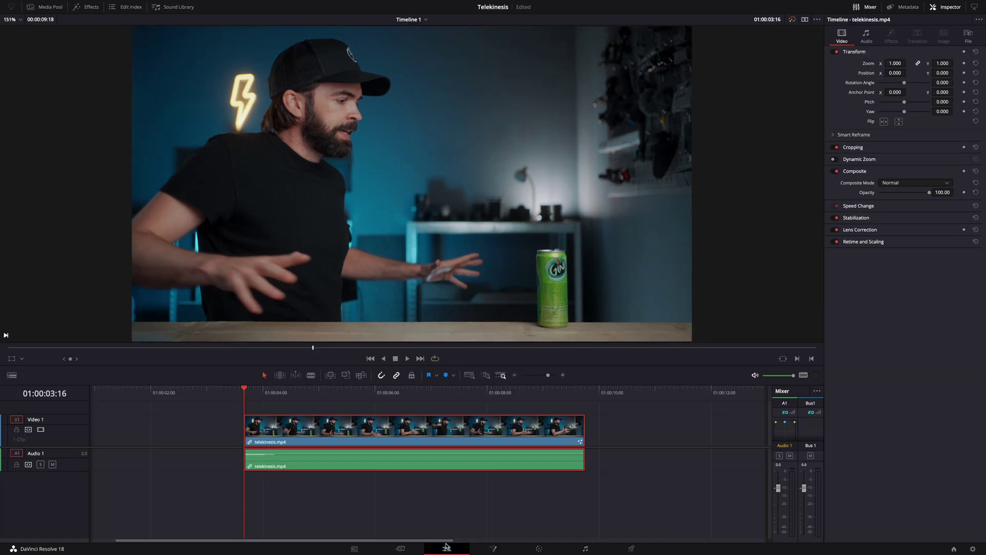
click(484, 548)
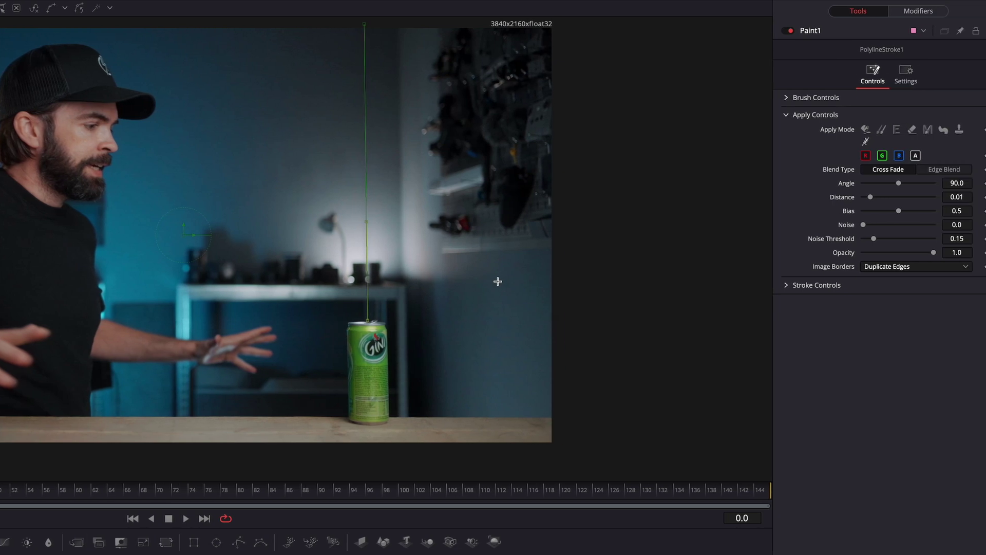
drag(852, 198, 850, 198)
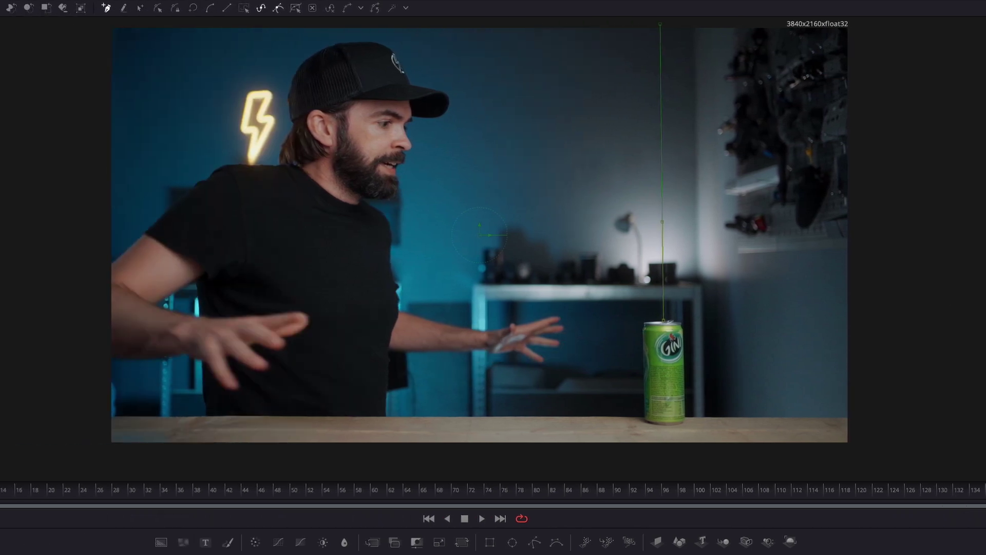
Scrub forward to a mid-clip frame where the can floats, checking the string stays hidden
drag(2, 494, 415, 486)
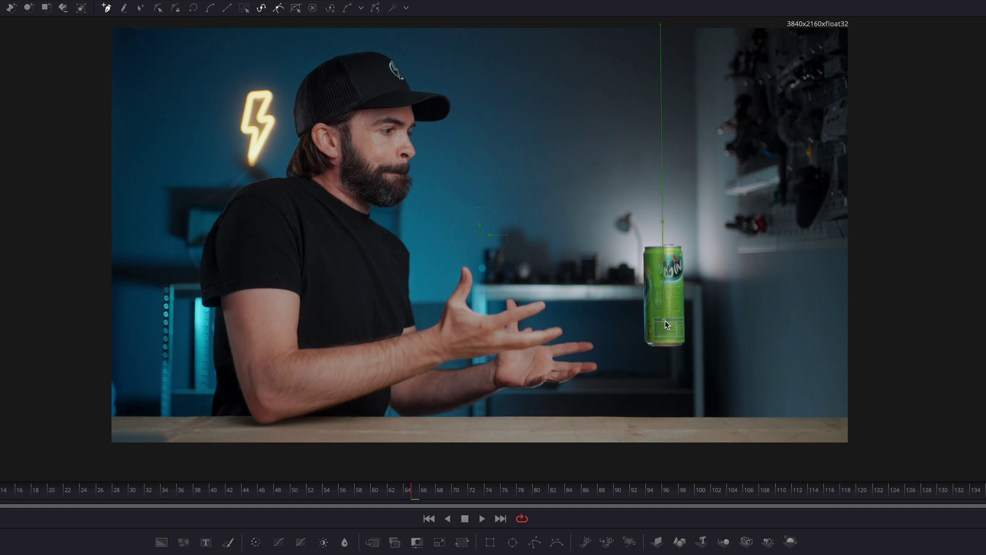
mouse_move(666, 324)
mouse_down()
mouse_move(693, 320)
mouse_move(665, 321)
mouse_up()
Play from the first frame to check the removal, then make the stroke shape keyframe-animated
click(0, 491)
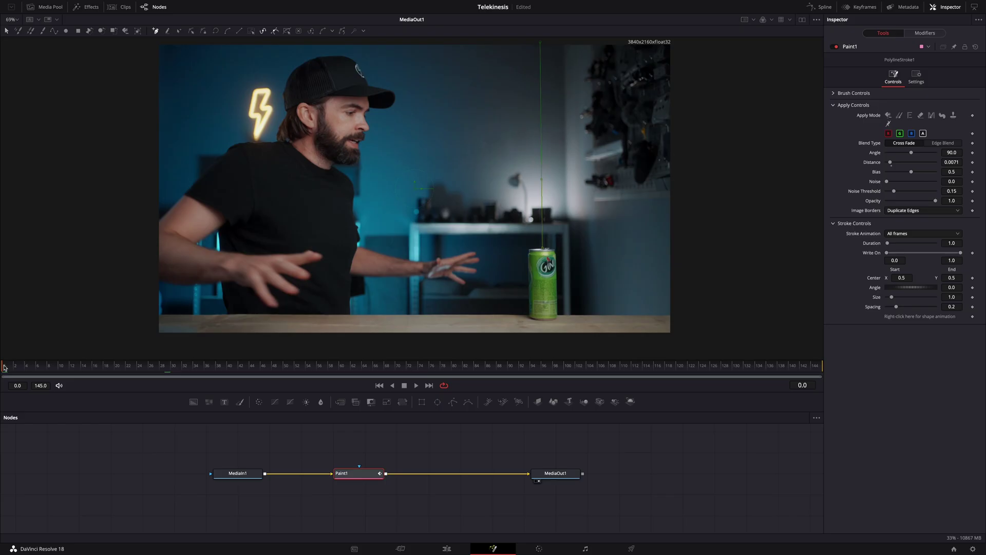
drag(4, 366, 187, 372)
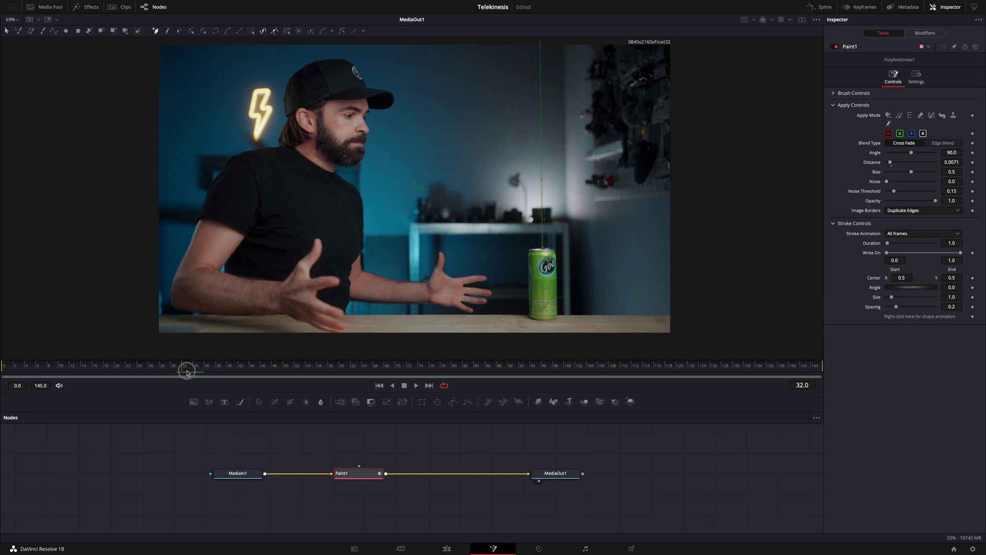
right_click(905, 318)
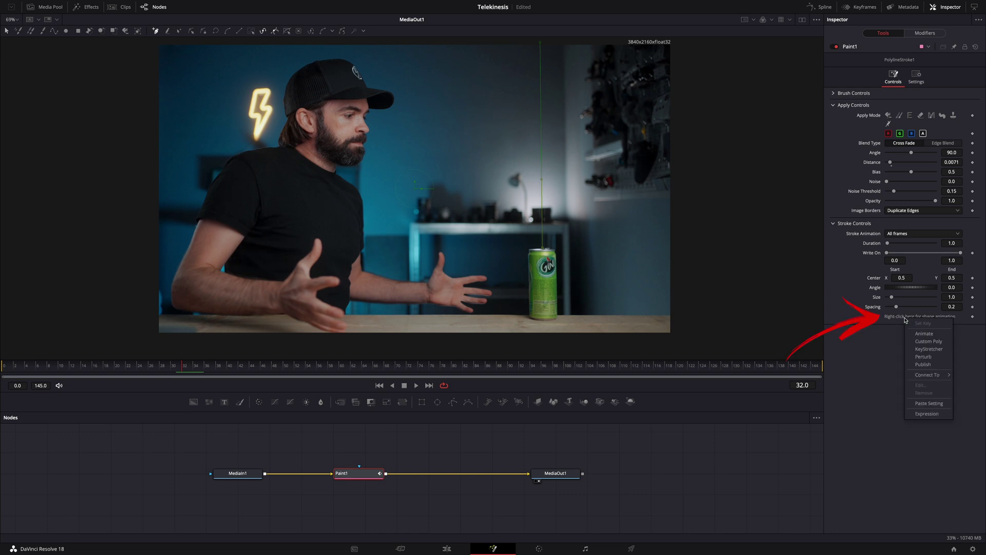
click(917, 335)
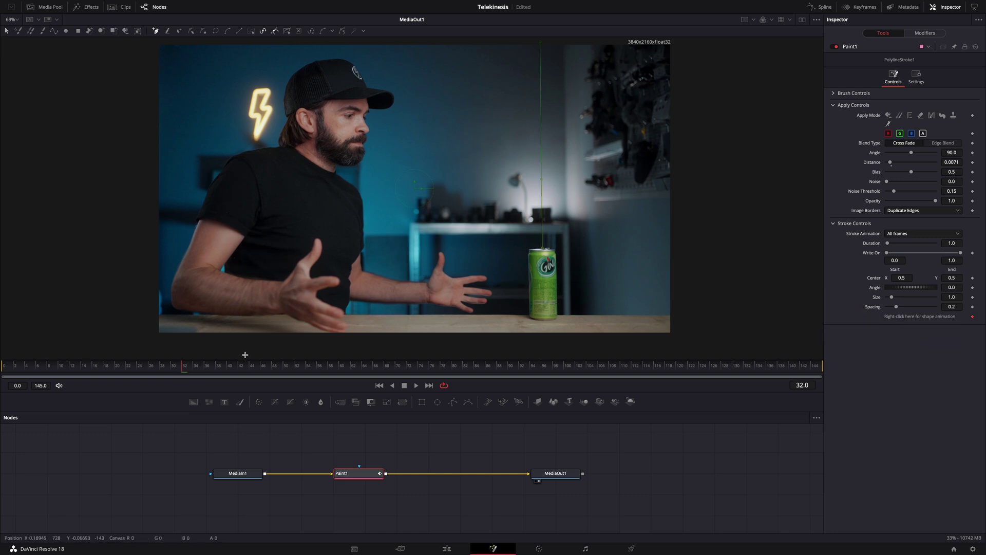
Step through frames 32–37, save the project, and move the stroke's lower end to the can top
click(192, 369)
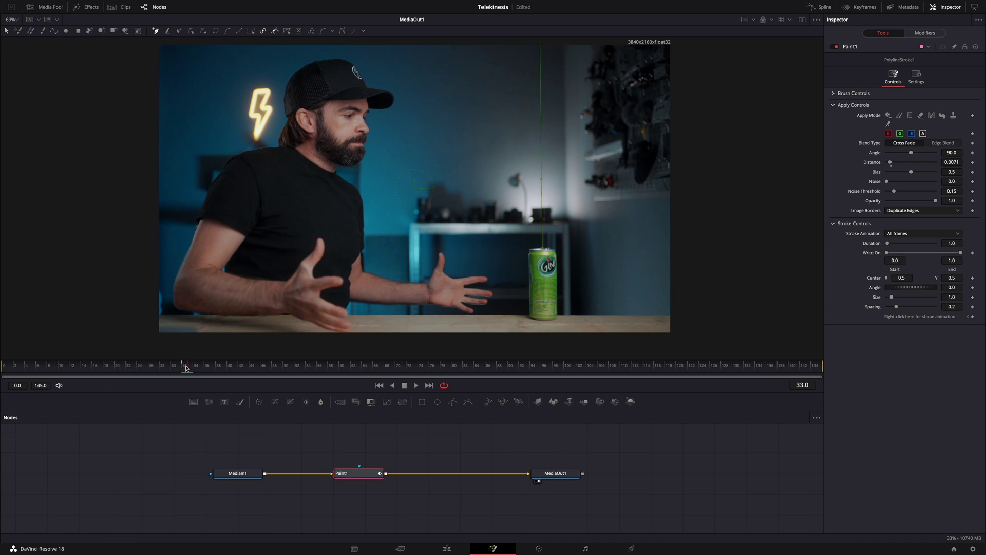
click(183, 368)
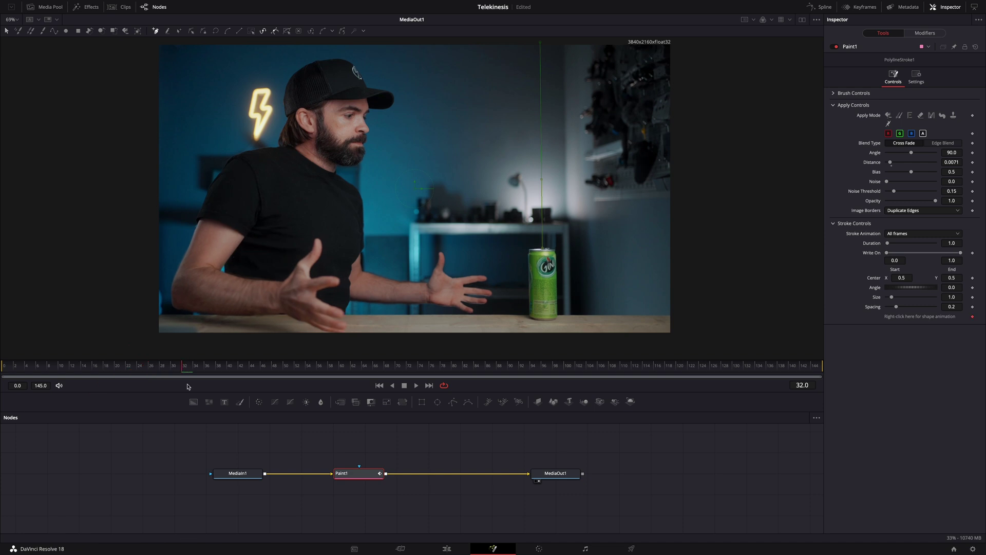
key(ctrl+s)
click(195, 368)
drag(196, 368, 223, 369)
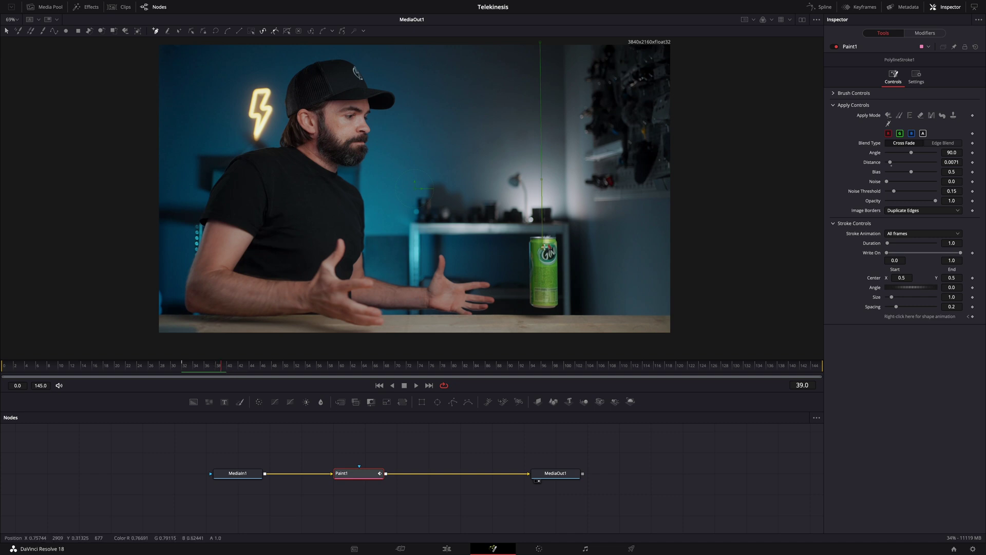
drag(543, 250, 544, 238)
Advance to frame 49, realign the stroke end with the can top, review to frame 56, and keyframe Distance
click(233, 364)
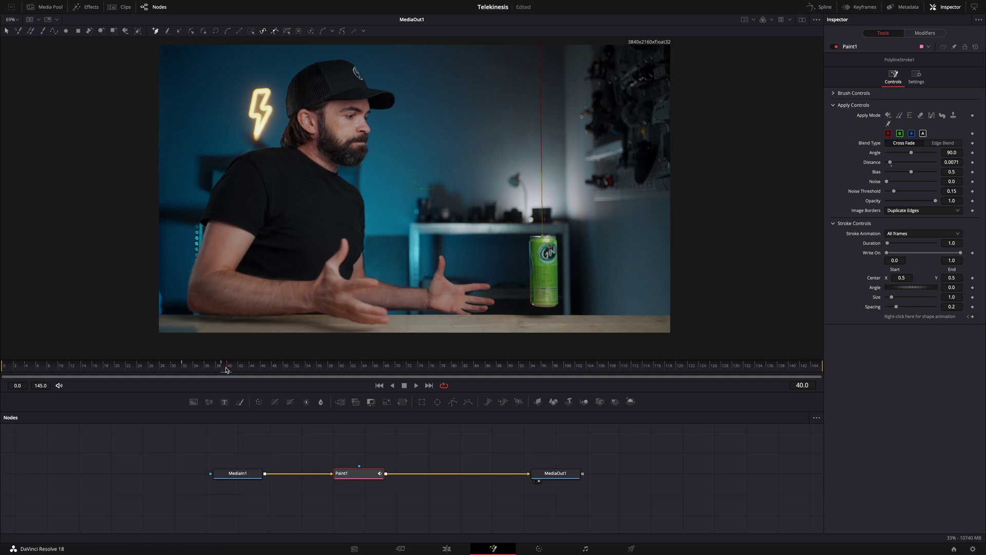
drag(227, 368, 280, 370)
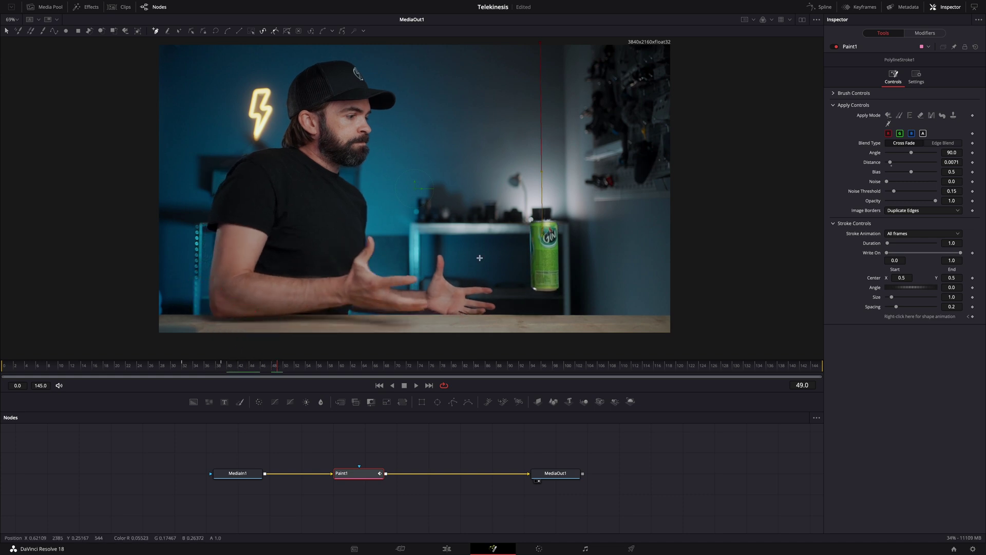
click(544, 220)
mouse_move(408, 367)
mouse_down()
mouse_move(199, 375)
mouse_move(410, 377)
mouse_up()
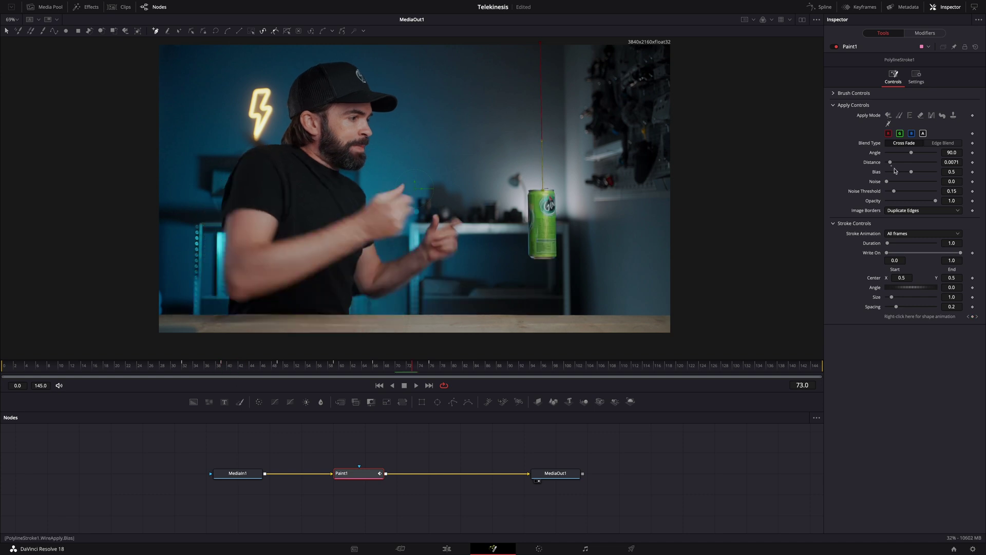
click(972, 162)
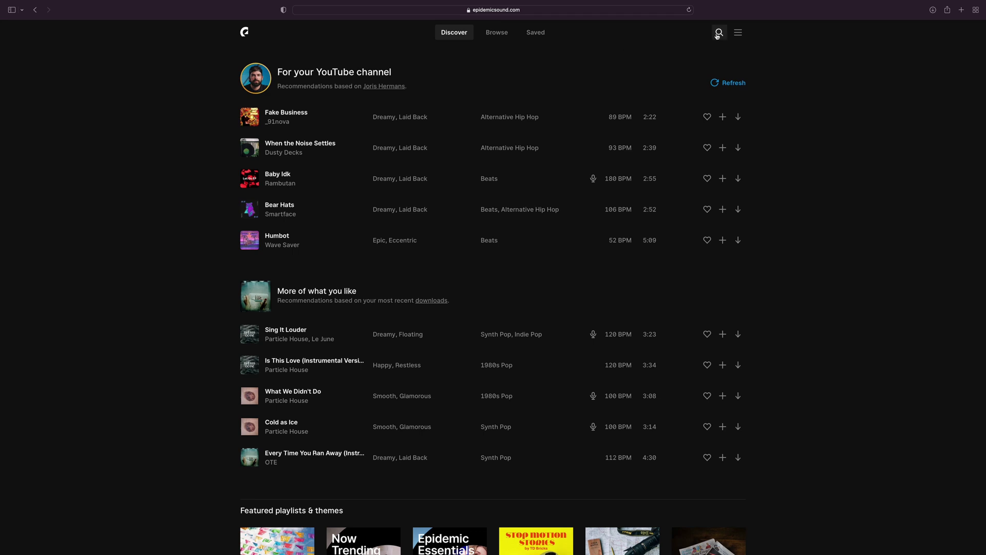
Search Epidemic Sound for 'mysterious synth', preview Temple of Runha and show the mood filters
click(719, 32)
click(396, 94)
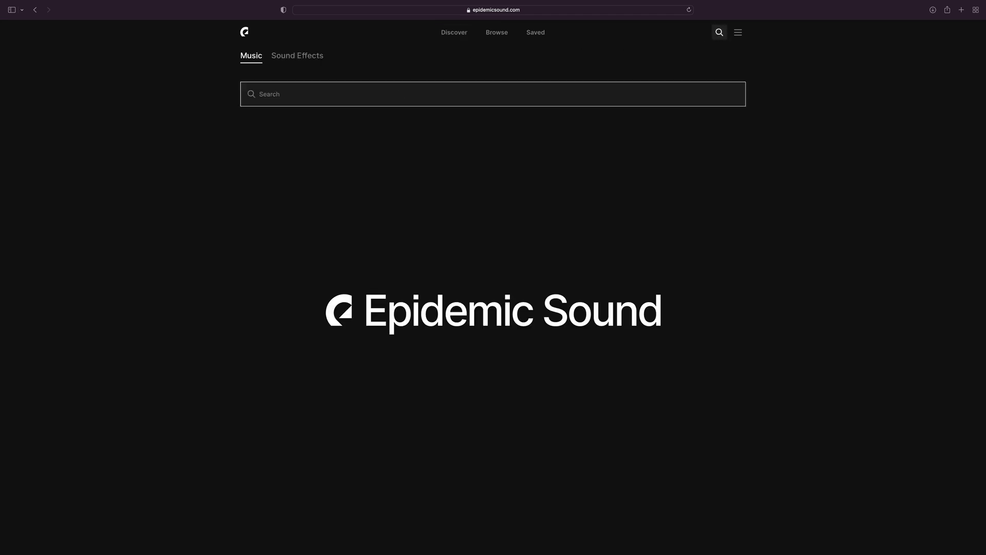
text(m)
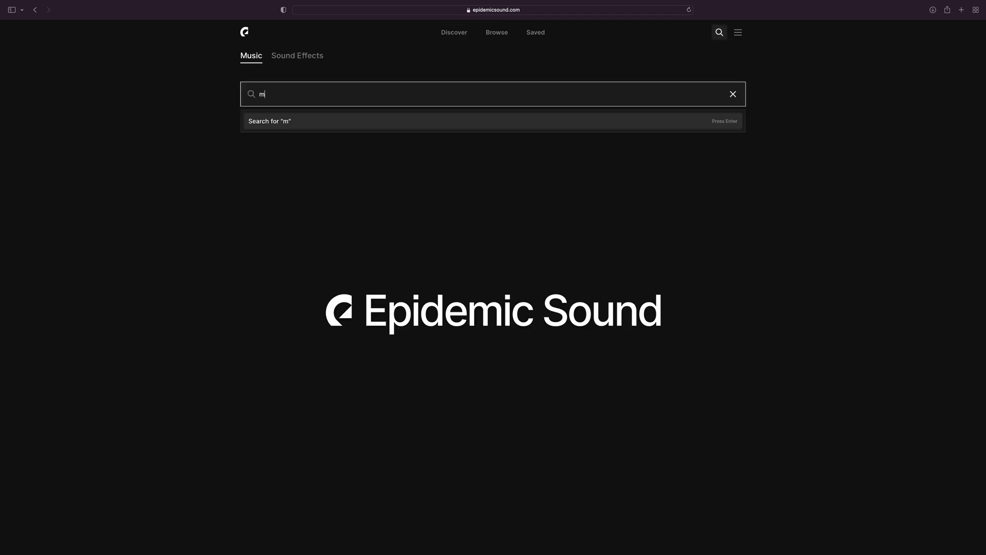
text(ysterious synth)
key(Return)
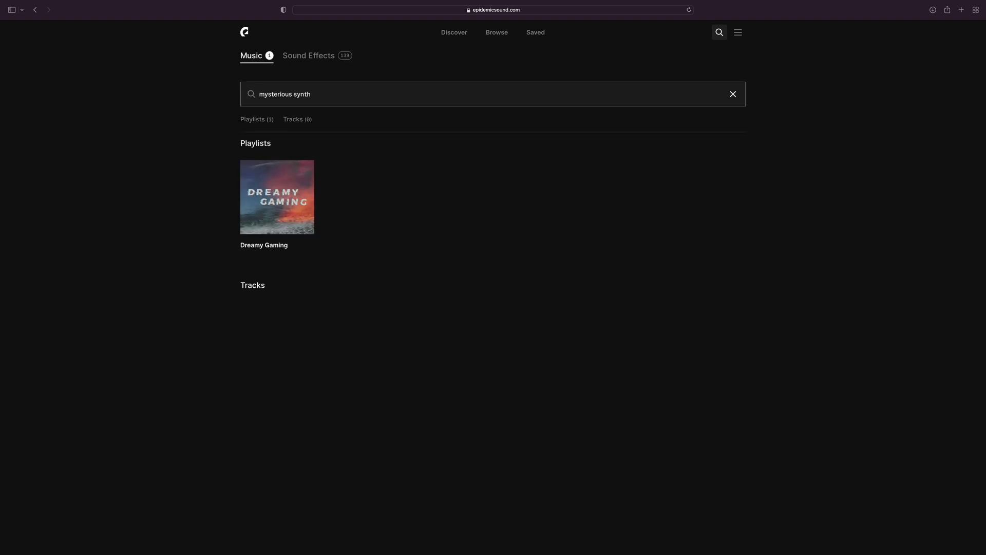
scroll(561, 293, down, 5)
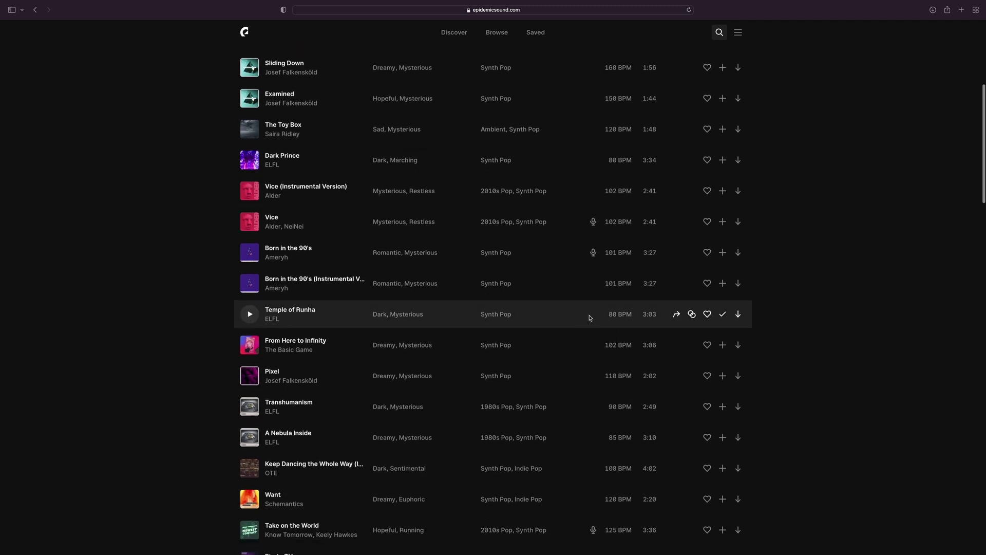
click(249, 315)
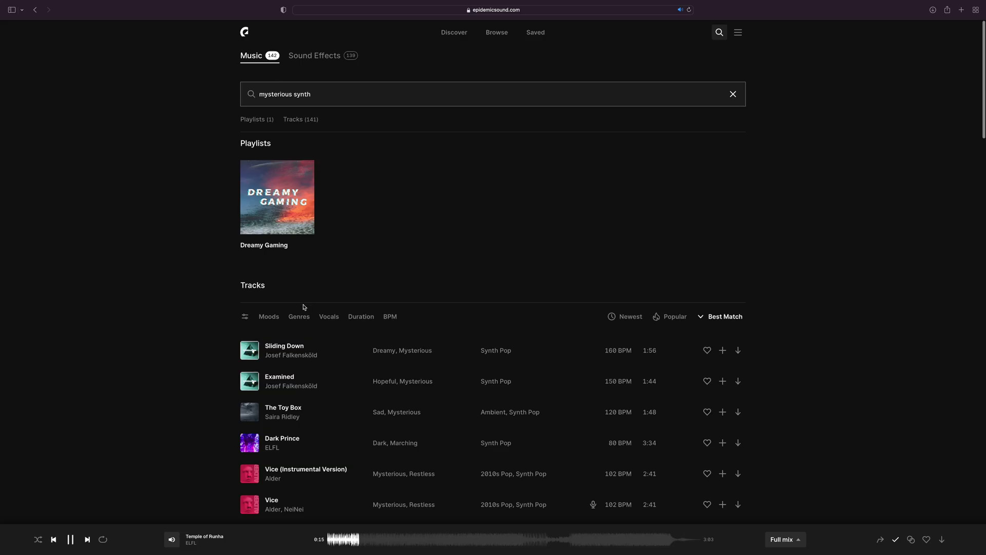
click(269, 317)
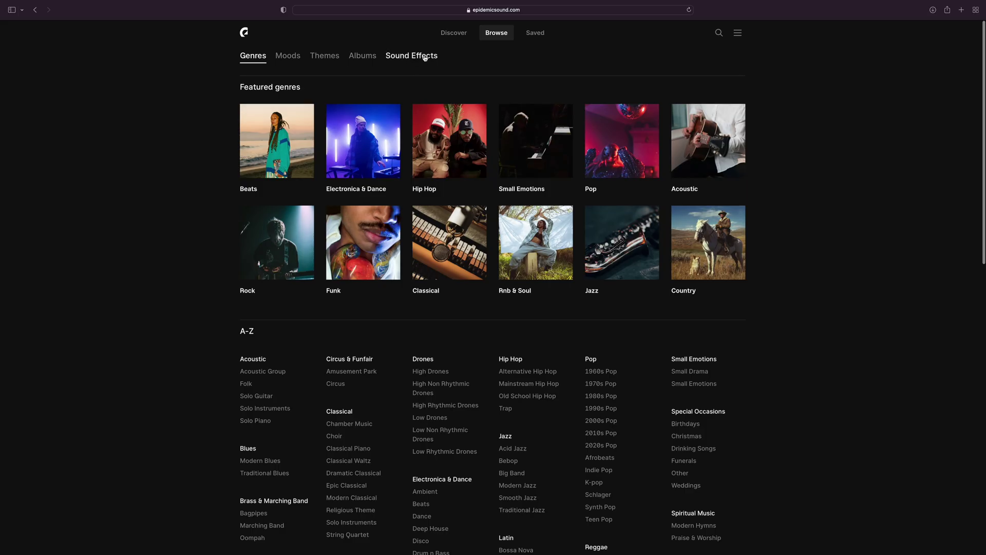
In Sound Effects' Whoosh category, preview Whoosh Transition 1 and Crescendo Suspense
click(424, 58)
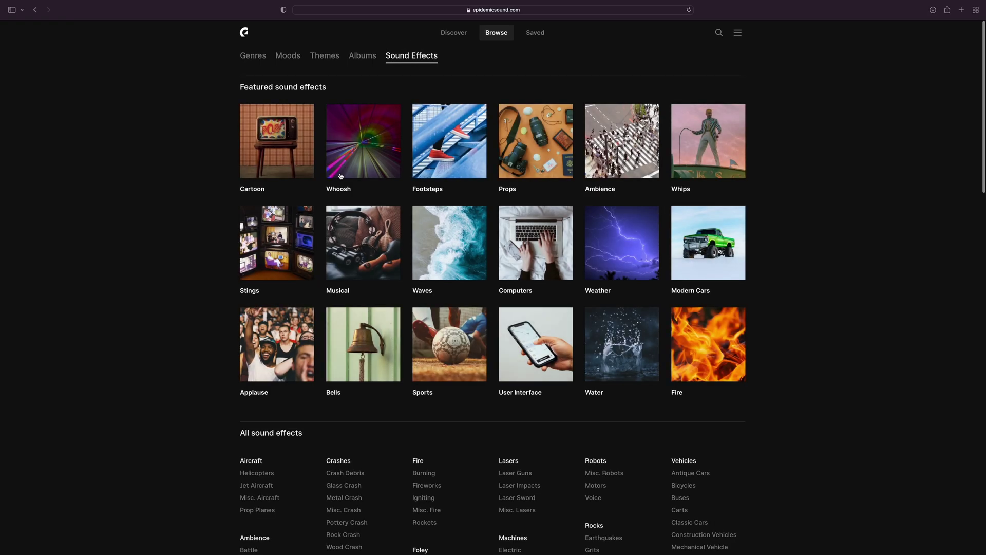
click(341, 177)
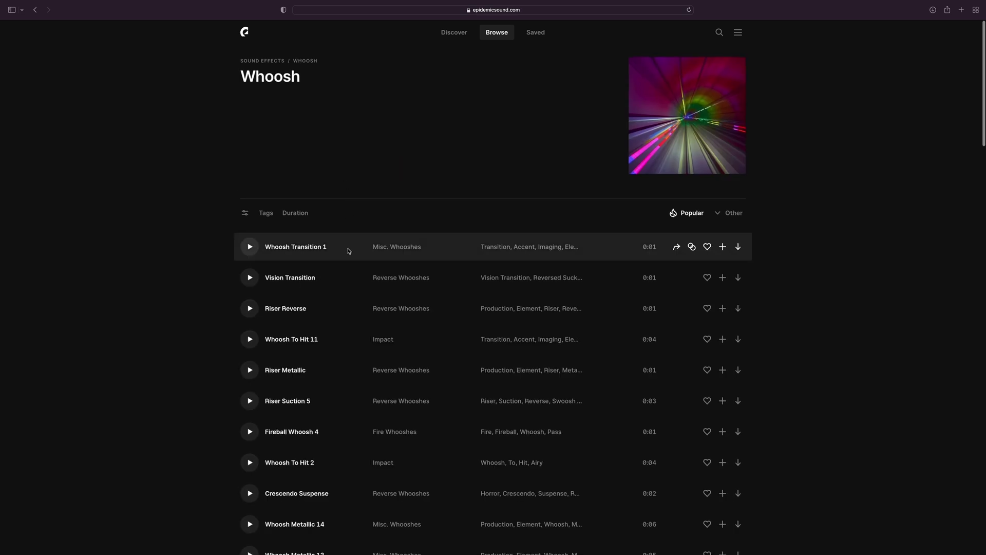
scroll(347, 249, down, 1)
scroll(348, 250, down, 3)
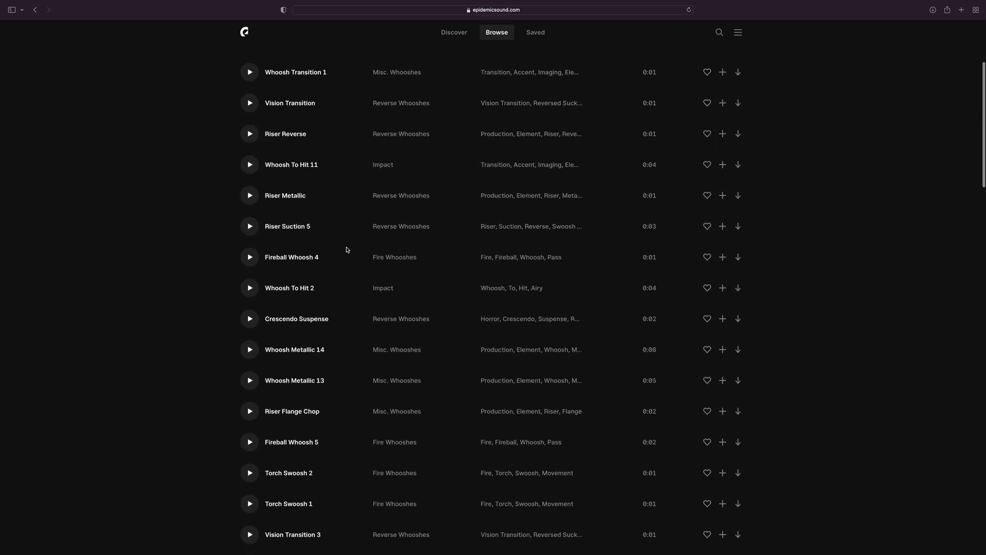
click(250, 70)
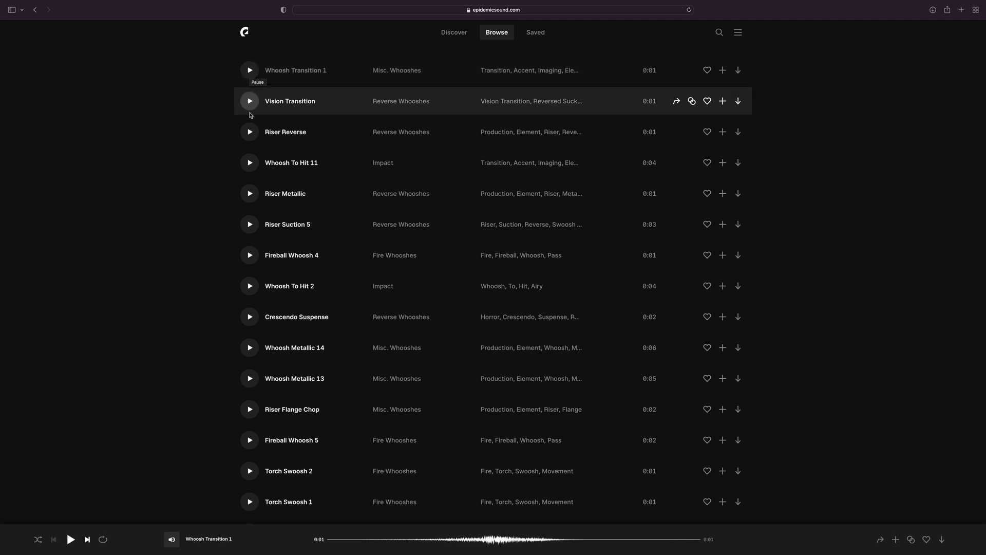
click(250, 317)
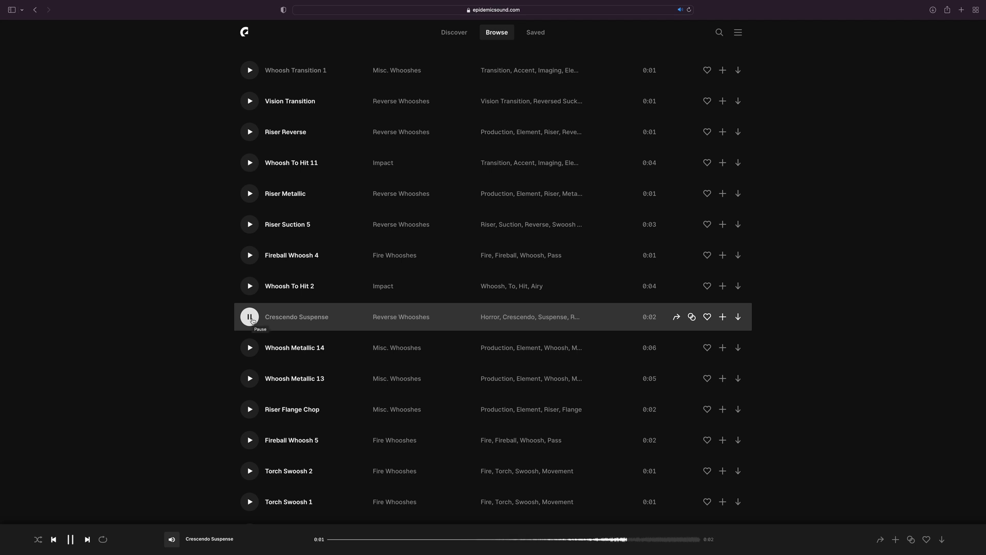
Search the sound effects for 'drone' and scroll through the results
key(slash)
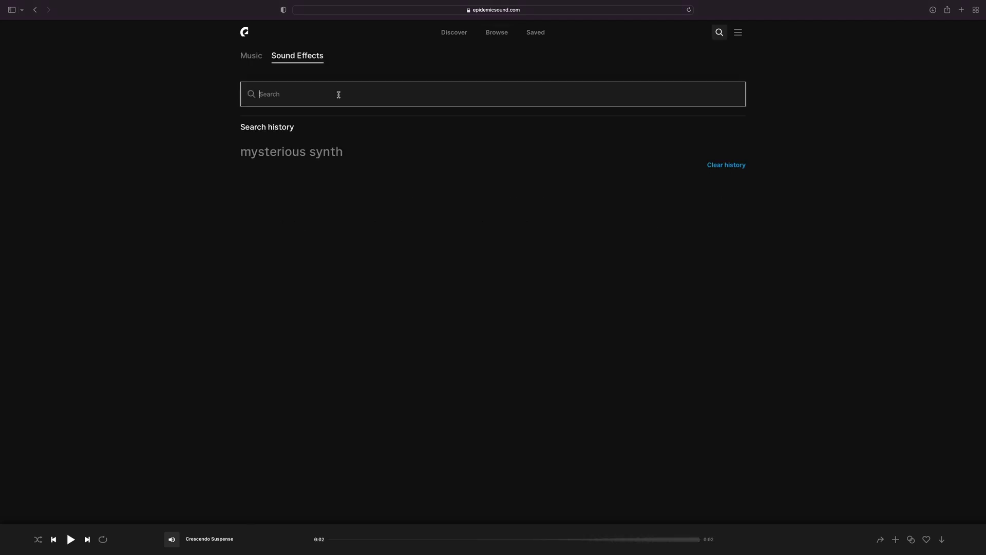
text(drone)
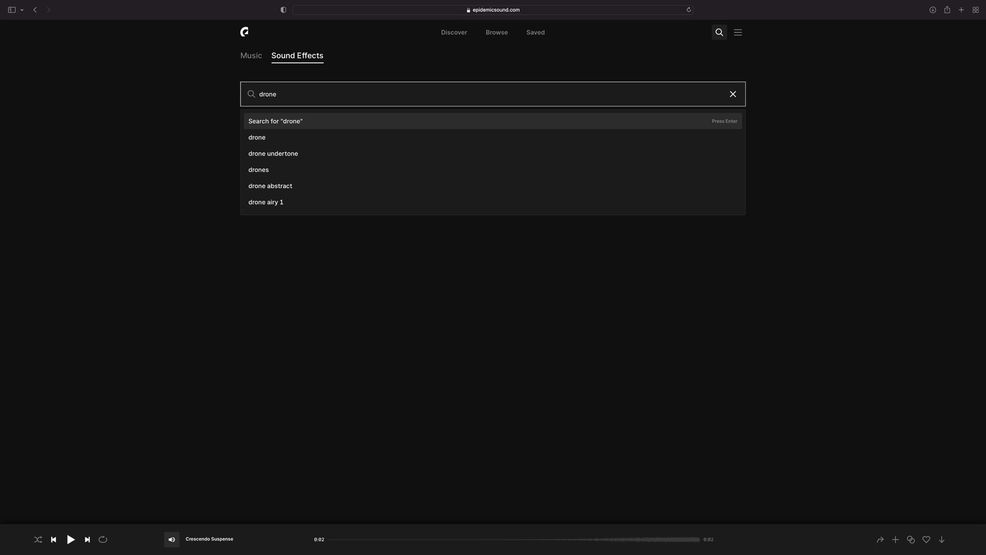
key(Return)
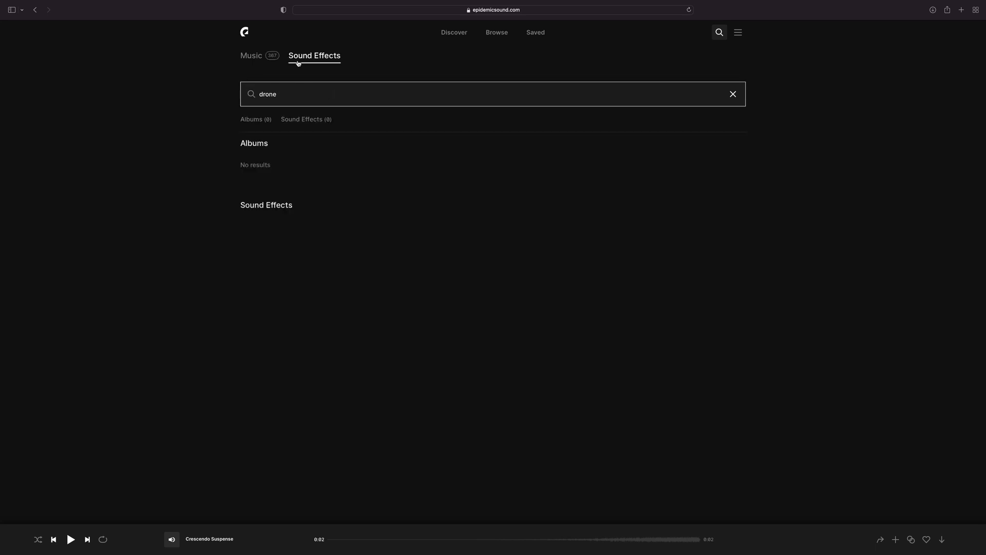
scroll(205, 283, down, 5)
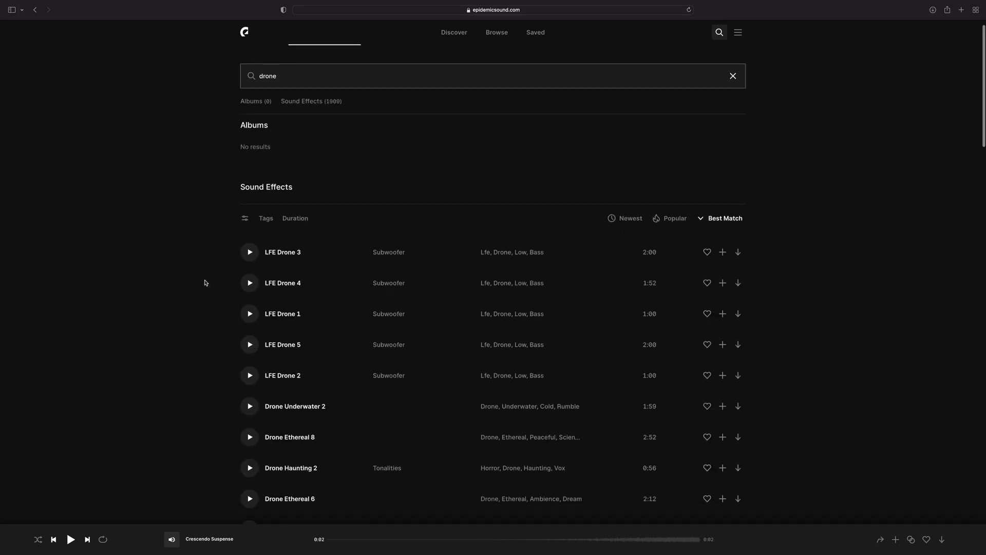
scroll(206, 282, down, 2)
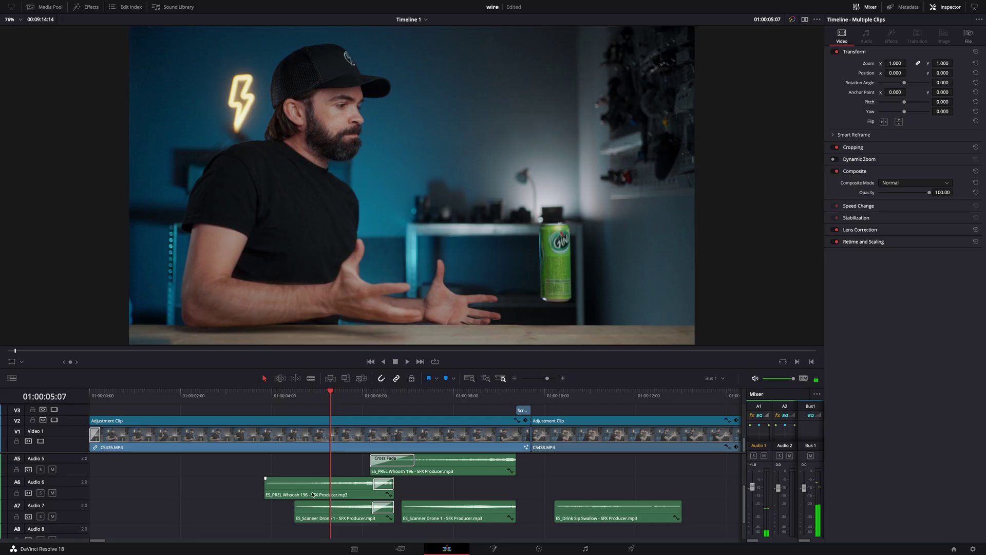
Select the whoosh clip on Audio 6 in the Resolve timeline
click(313, 495)
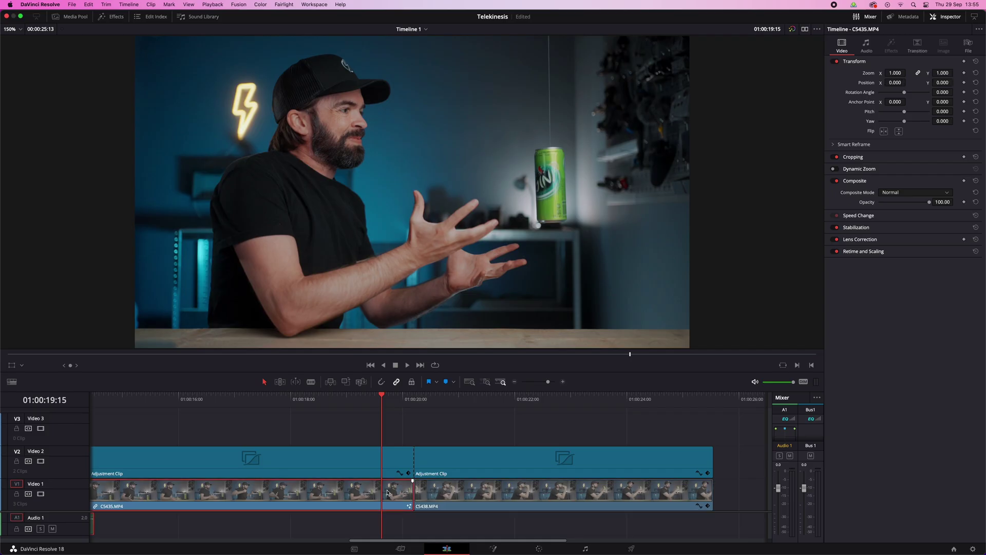
drag(393, 402, 436, 409)
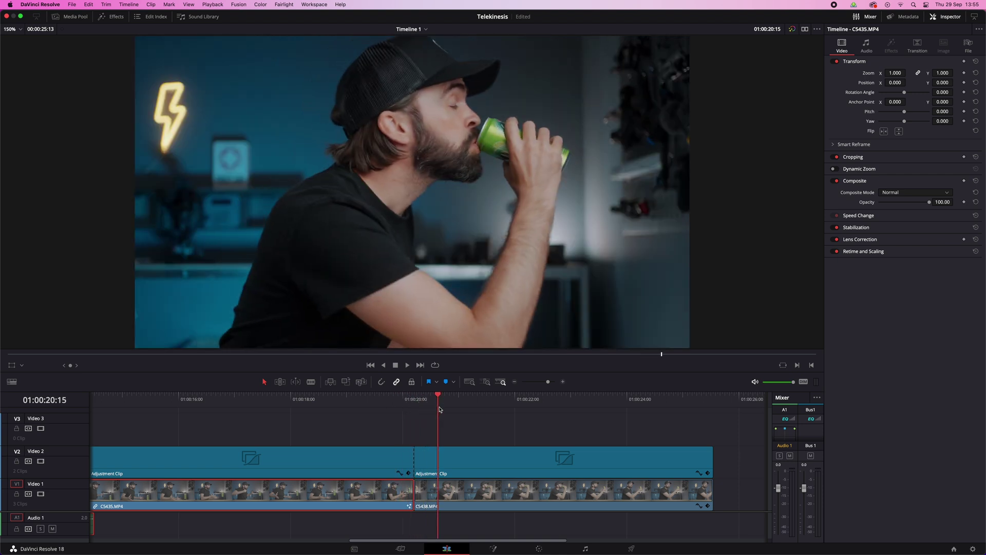